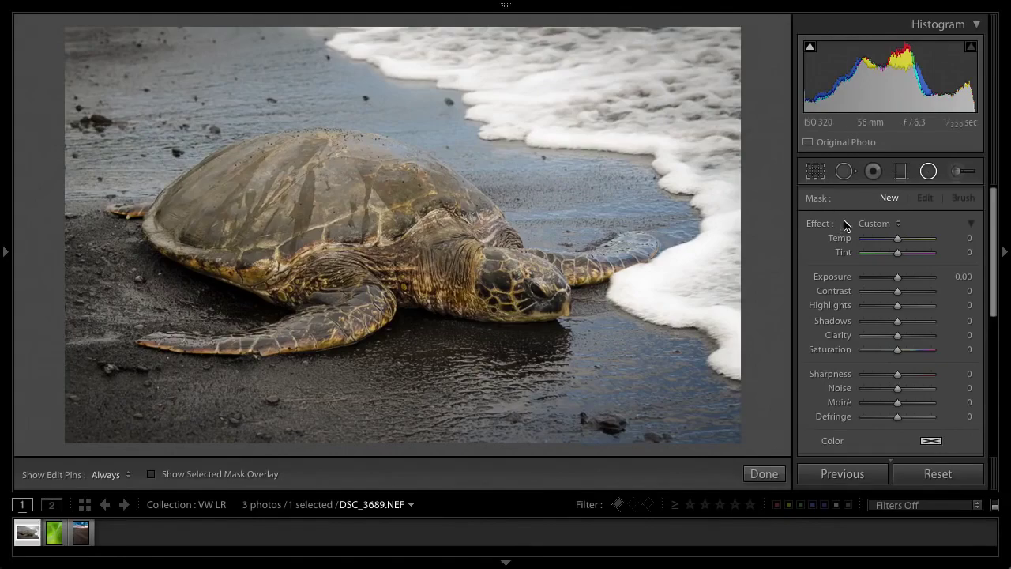
Step: Deepen the turtle photo's post-crop vignette by lowering its Amount to about -28
{"action": "left_click_drag", "start_coordinate": [992, 245], "coordinate": [961, 467]}
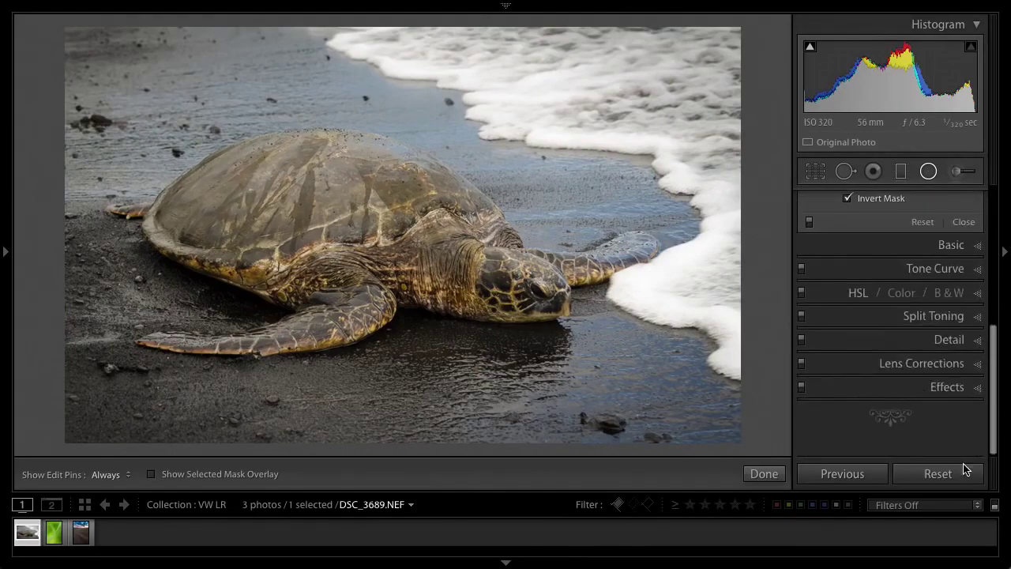
{"action": "left_click", "coordinate": [977, 388]}
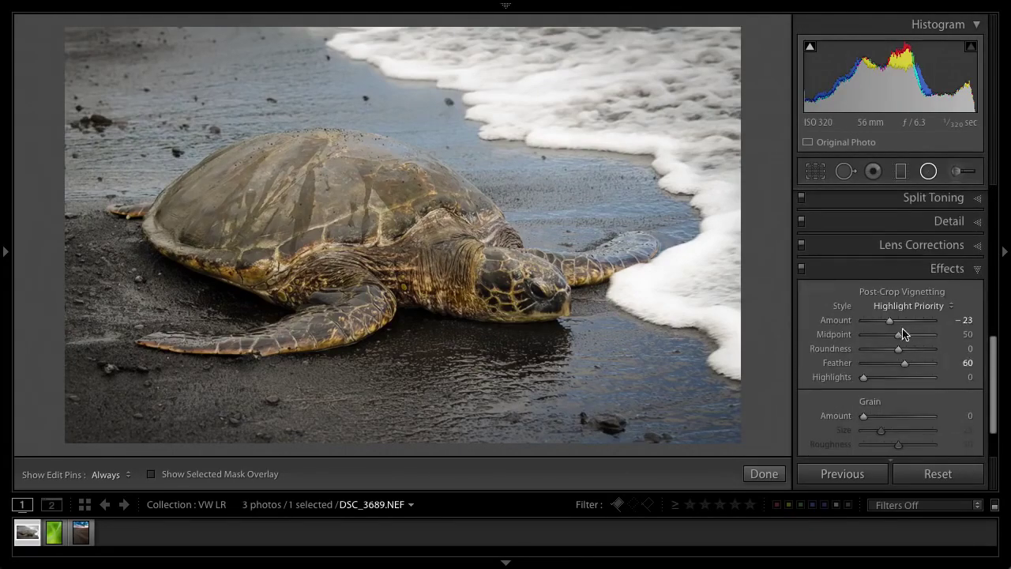
{"action": "mouse_move", "coordinate": [891, 320]}
{"action": "left_mouse_down"}
{"action": "mouse_move", "coordinate": [876, 322]}
{"action": "mouse_move", "coordinate": [892, 322]}
{"action": "left_mouse_up"}
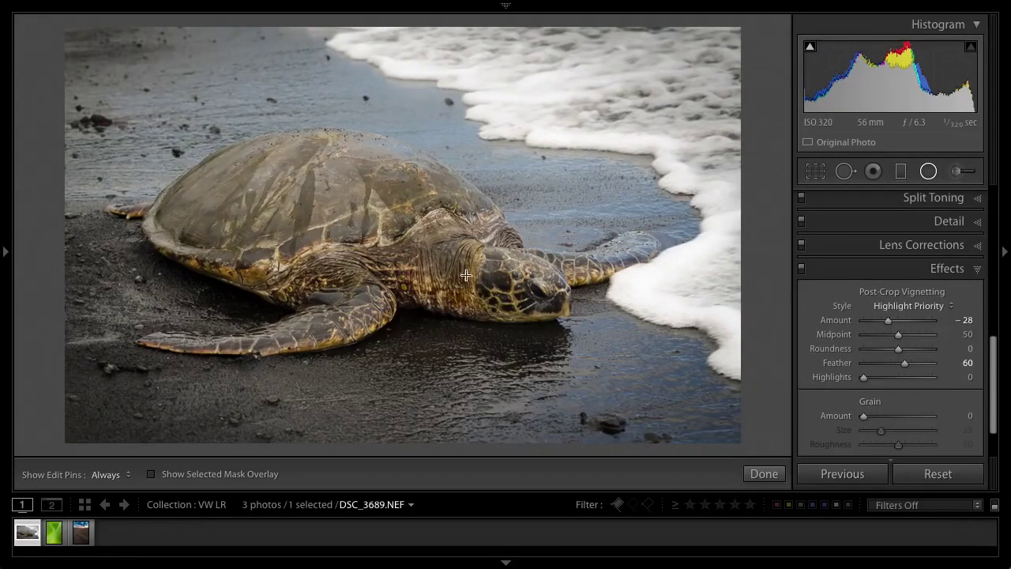
{"action": "left_click", "coordinate": [977, 270]}
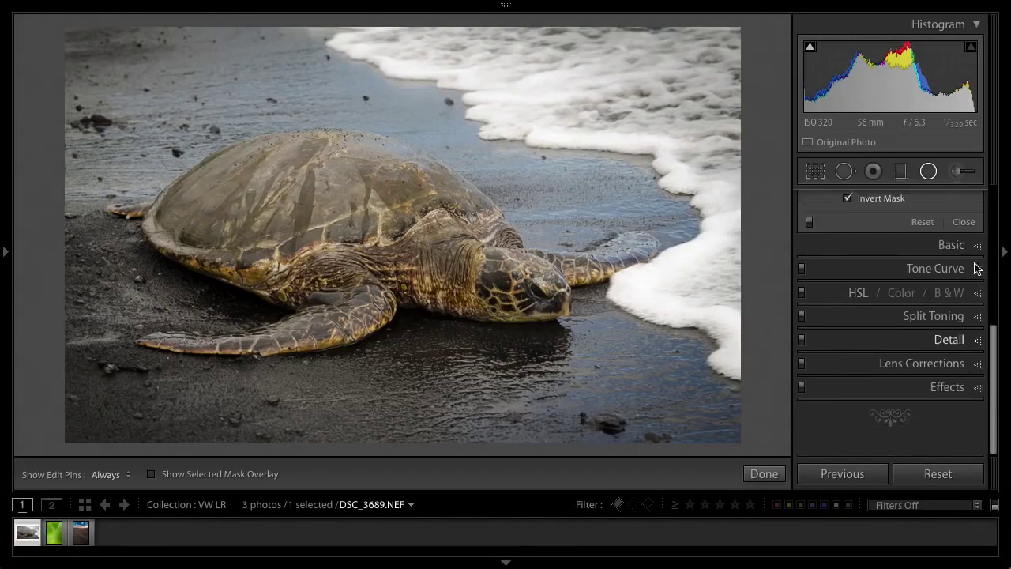
Step: Draw a new radial filter ellipse centred on the turtle
{"action": "left_click", "coordinate": [928, 171]}
{"action": "left_click", "coordinate": [929, 172]}
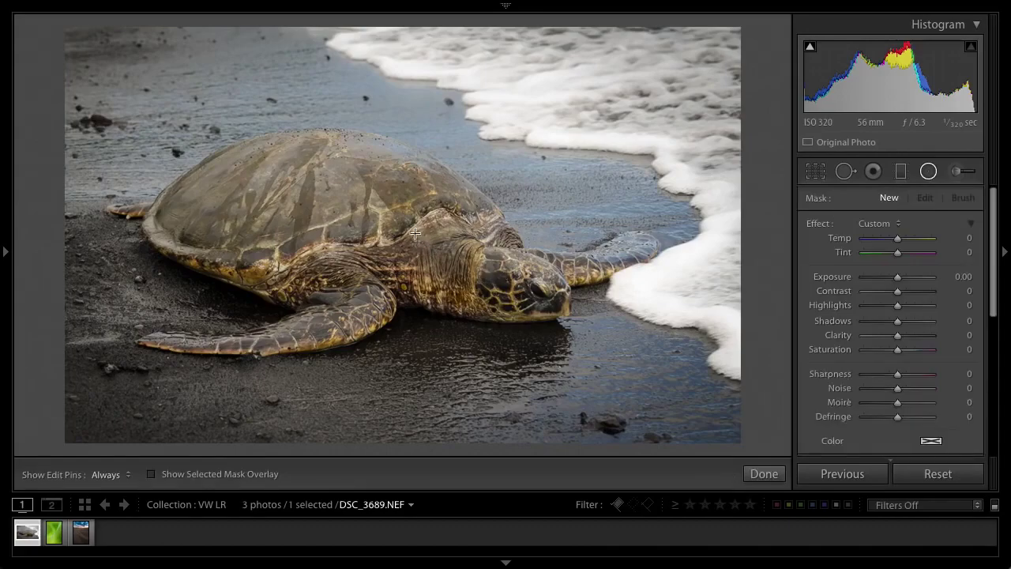
{"action": "left_click_drag", "start_coordinate": [403, 224], "coordinate": [624, 379]}
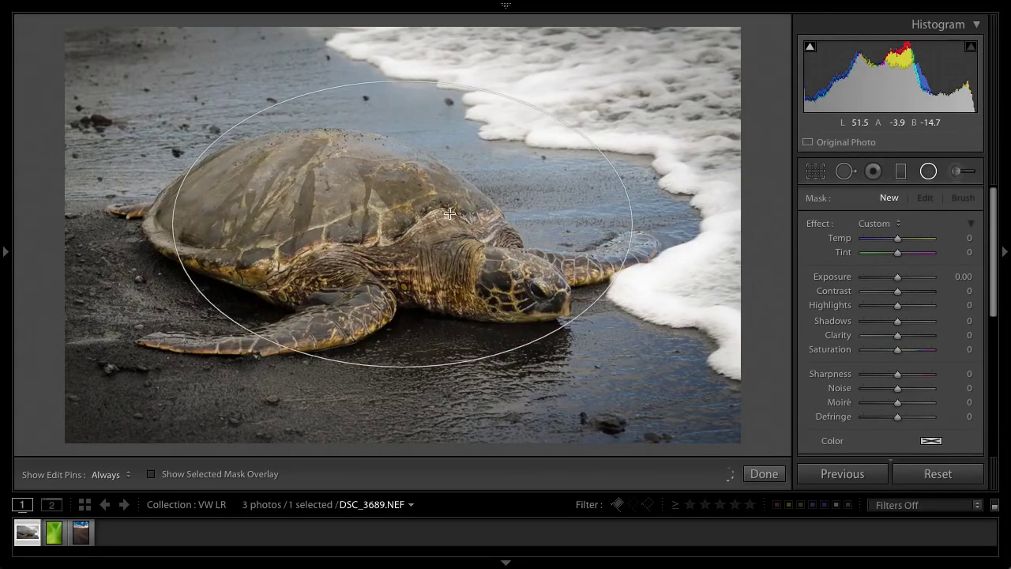
{"action": "left_click_drag", "start_coordinate": [403, 226], "coordinate": [457, 259]}
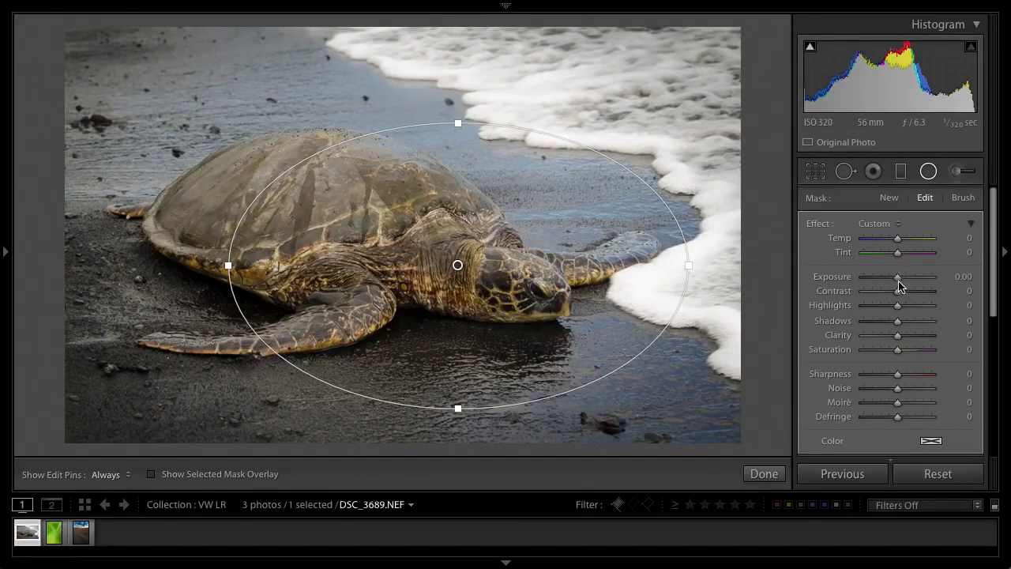
Step: Uncheck Invert Mask so the filter affects outside the ellipse, and set Feather to 81
{"action": "left_click_drag", "start_coordinate": [993, 295], "coordinate": [971, 368]}
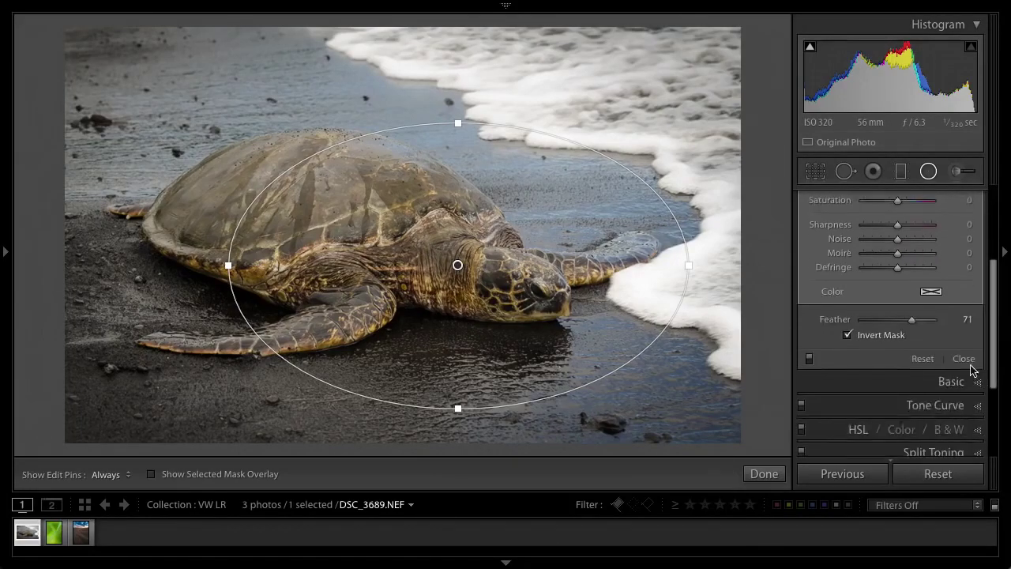
{"action": "left_click", "coordinate": [850, 336]}
{"action": "left_click", "coordinate": [847, 335]}
{"action": "left_click_drag", "start_coordinate": [992, 300], "coordinate": [992, 264]}
{"action": "mouse_move", "coordinate": [899, 224]}
{"action": "left_mouse_down"}
{"action": "mouse_move", "coordinate": [886, 229]}
{"action": "mouse_move", "coordinate": [896, 226]}
{"action": "left_mouse_up"}
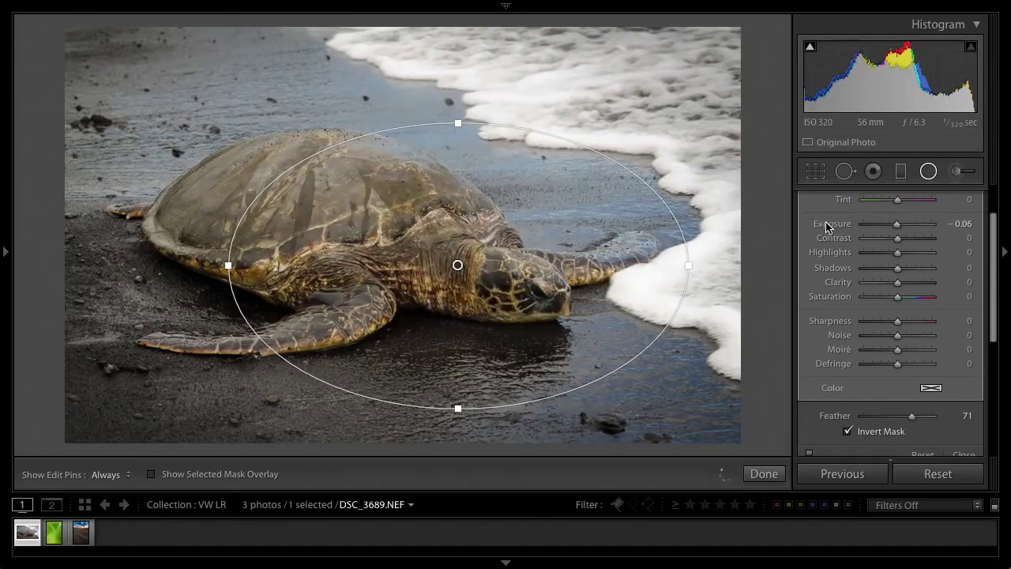
{"action": "left_click_drag", "start_coordinate": [987, 289], "coordinate": [897, 339]}
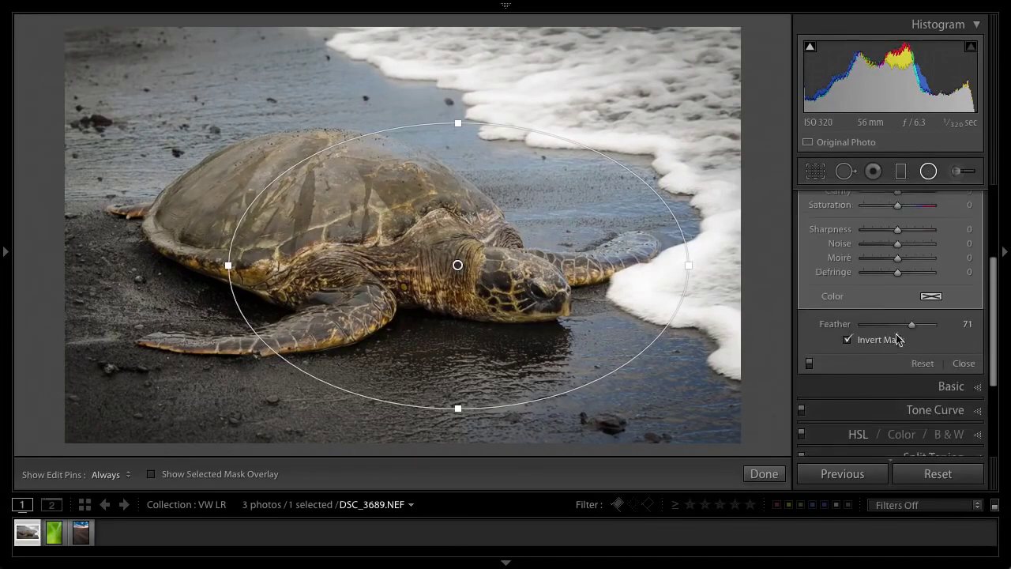
{"action": "left_click", "coordinate": [848, 340]}
Step: Lower the filter's Exposure slightly and nudge the ellipse over the turtle's head
{"action": "mouse_move", "coordinate": [998, 311]}
{"action": "left_mouse_down"}
{"action": "mouse_move", "coordinate": [998, 278]}
{"action": "mouse_move", "coordinate": [958, 237]}
{"action": "left_mouse_up"}
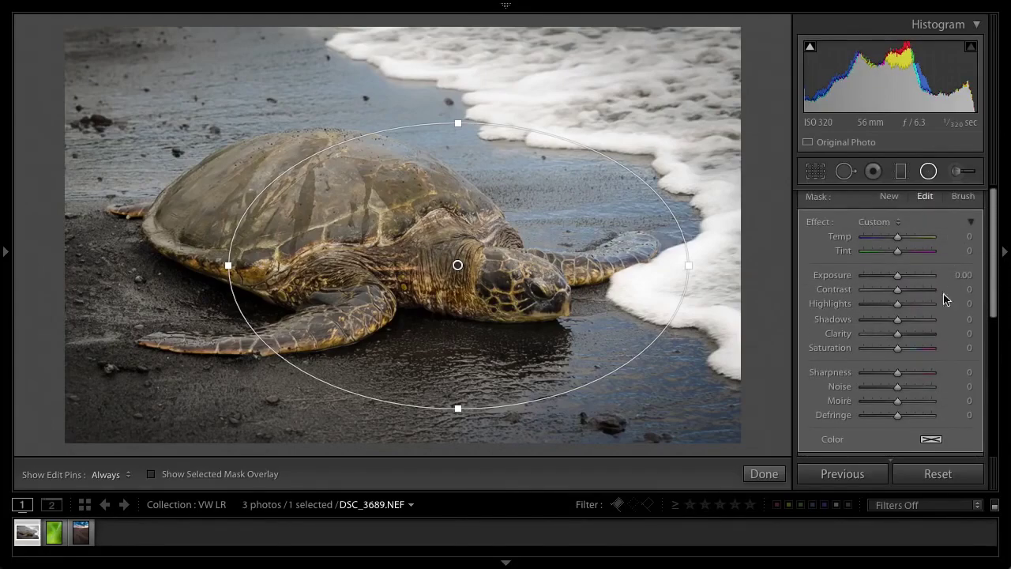
{"action": "left_click_drag", "start_coordinate": [899, 278], "coordinate": [897, 278]}
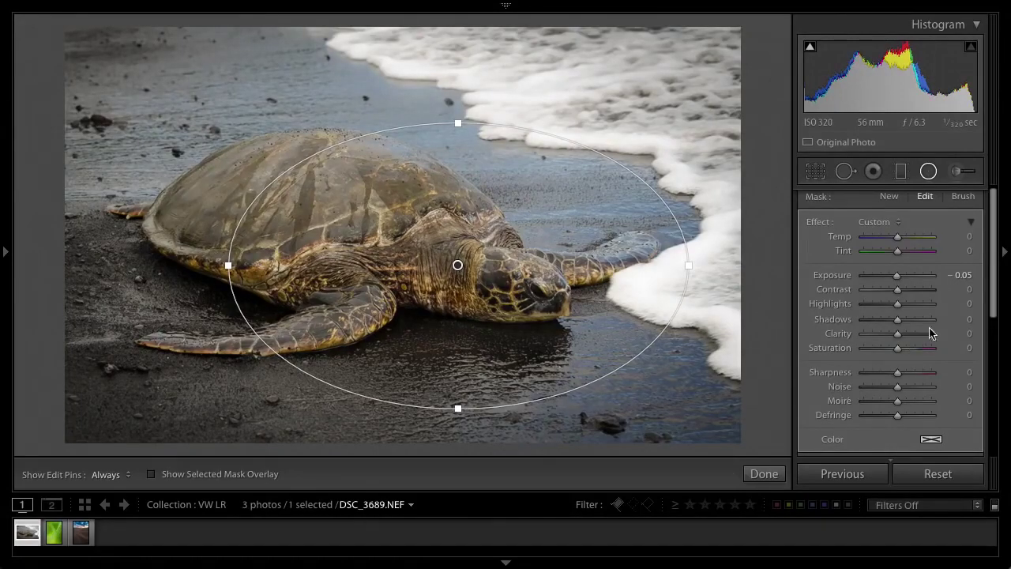
{"action": "left_click_drag", "start_coordinate": [994, 290], "coordinate": [918, 340]}
{"action": "left_click_drag", "start_coordinate": [458, 264], "coordinate": [491, 257]}
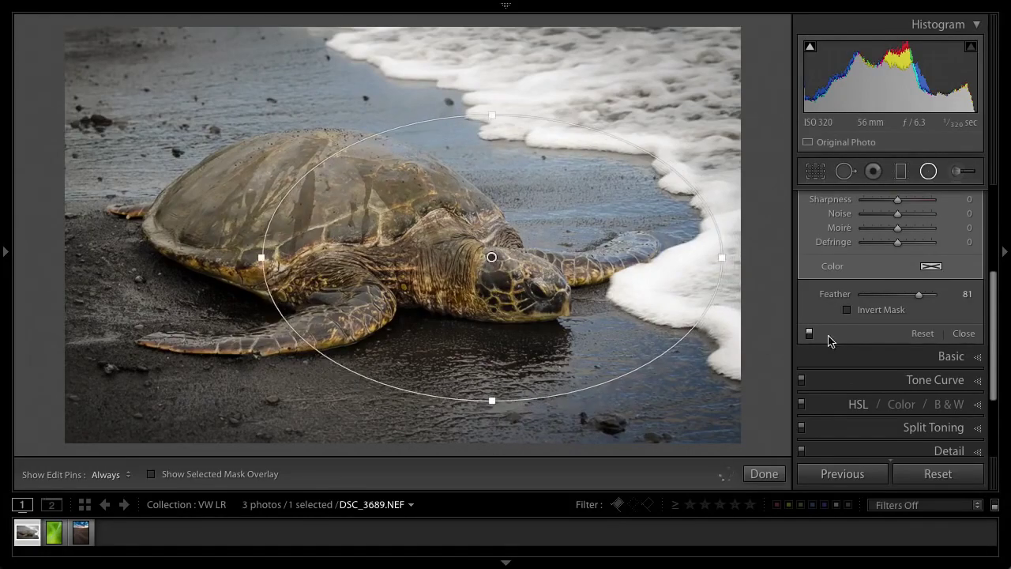
Step: Lower the radial filter Exposure to about -0.33, toggling it off and on to compare
{"action": "left_click", "coordinate": [809, 334]}
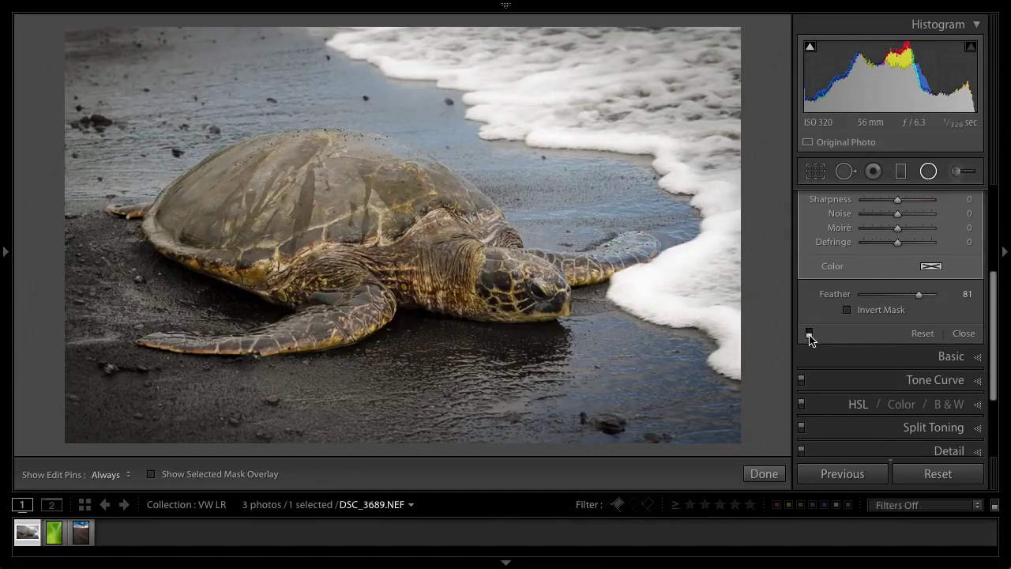
{"action": "left_click", "coordinate": [809, 333]}
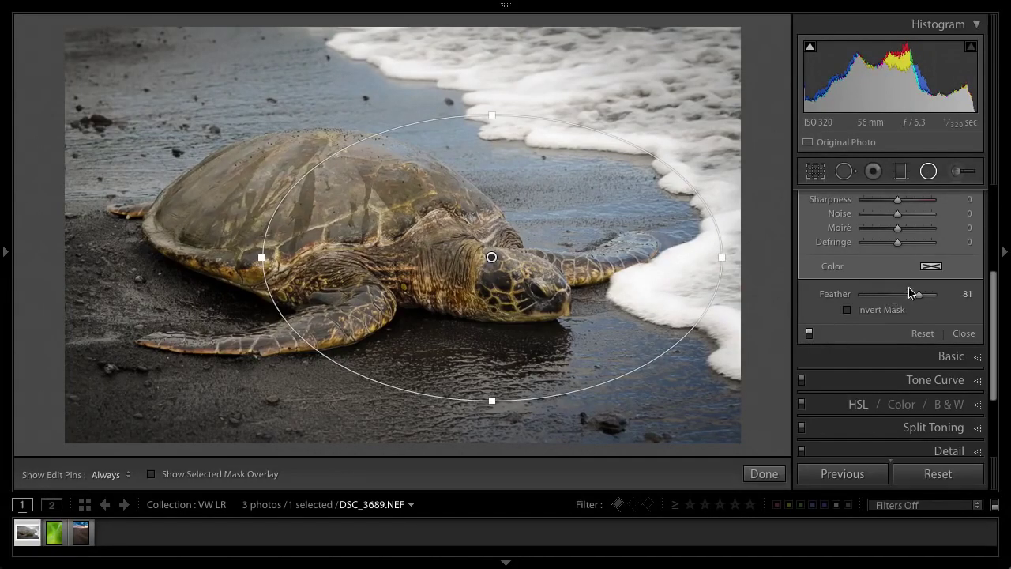
{"action": "left_click_drag", "start_coordinate": [993, 282], "coordinate": [992, 217]}
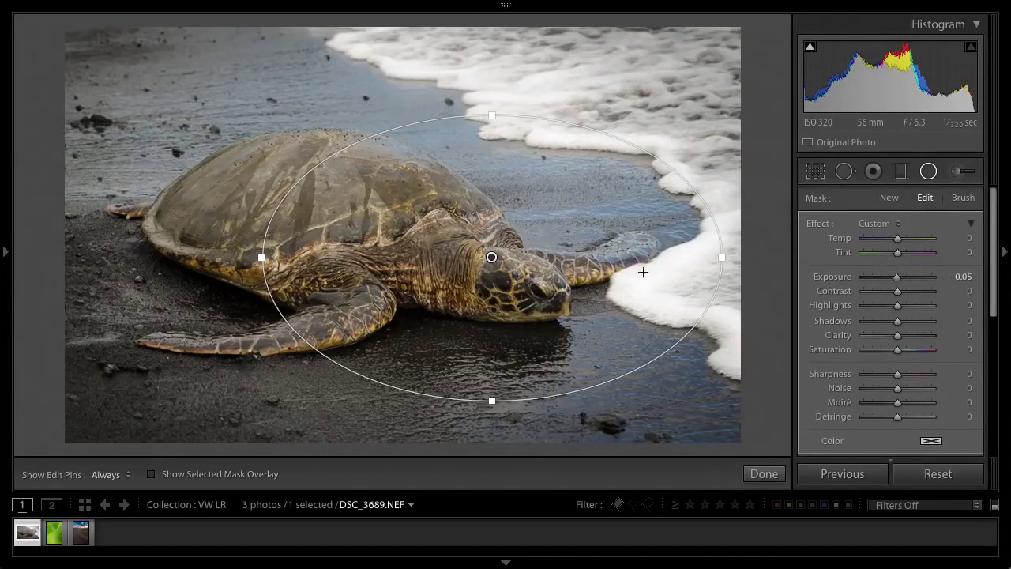
{"action": "left_click_drag", "start_coordinate": [898, 280], "coordinate": [876, 271]}
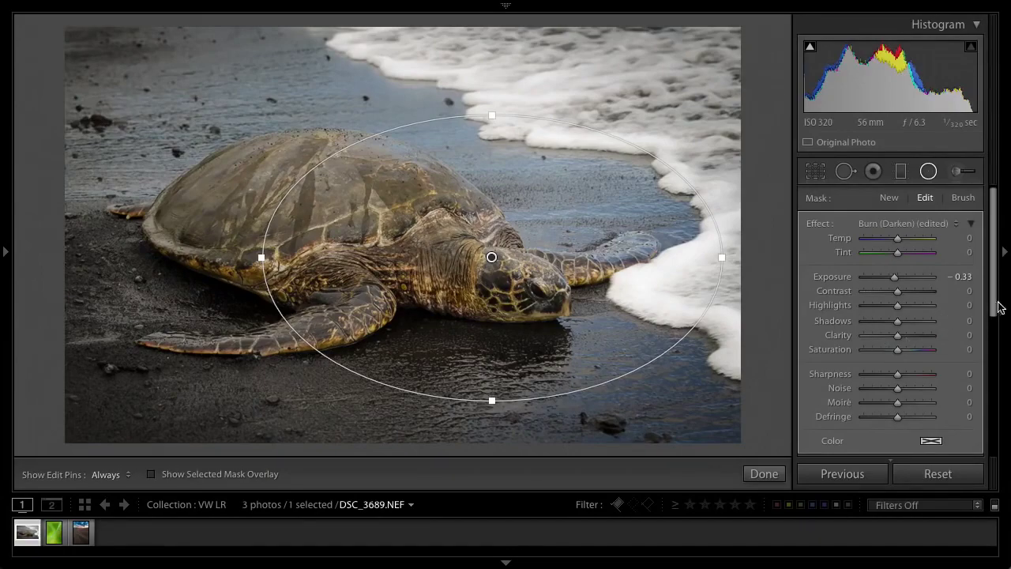
{"action": "scroll", "coordinate": [909, 340], "scroll_direction": "down", "scroll_amount": 3}
{"action": "left_click", "coordinate": [809, 365]}
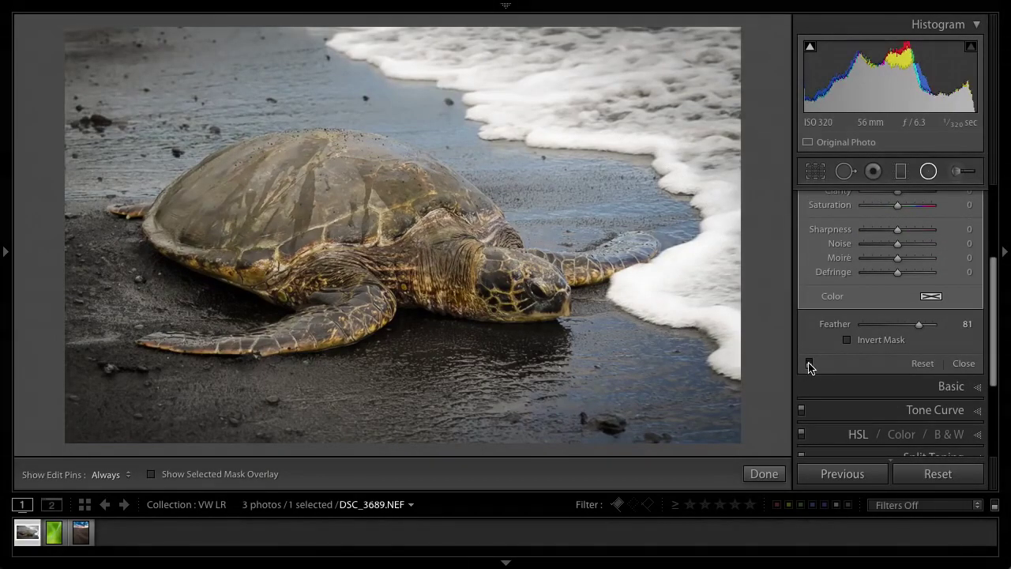
{"action": "left_click", "coordinate": [809, 364]}
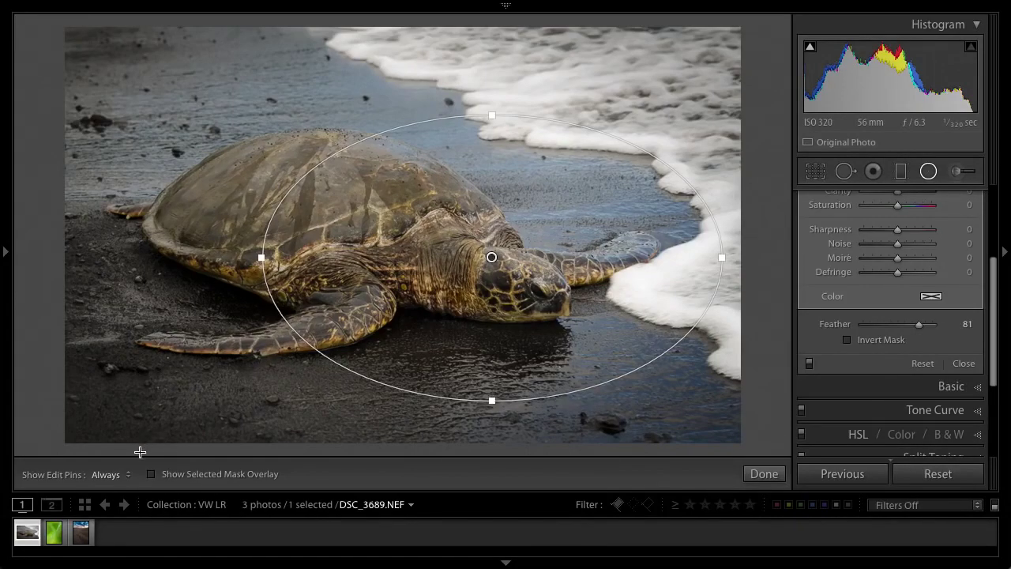
Step: Open the grass droplet photo, hide the filmstrip, and scroll the Radial Filter panel to the top
{"action": "left_click", "coordinate": [54, 533]}
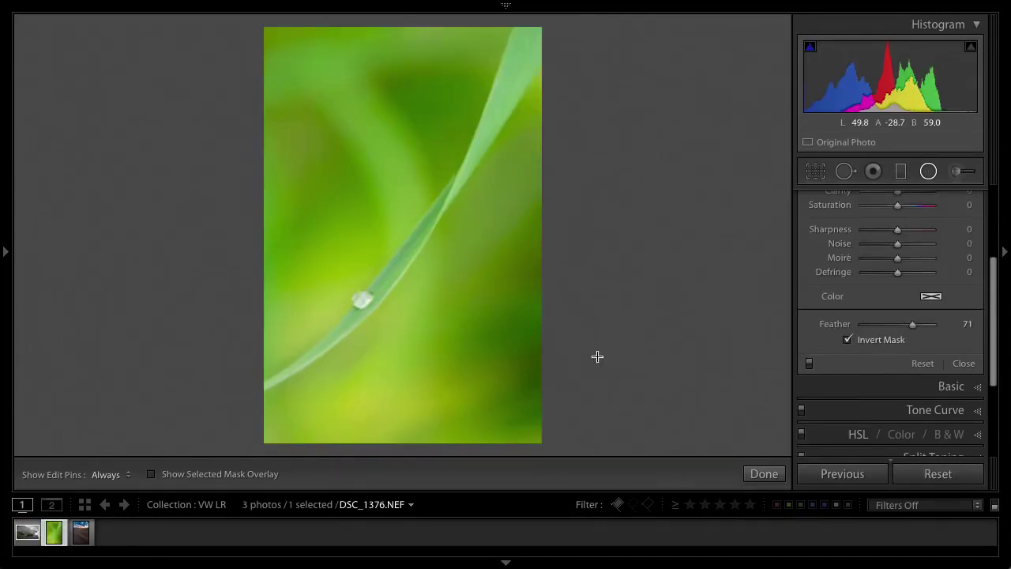
{"action": "left_click", "coordinate": [507, 563]}
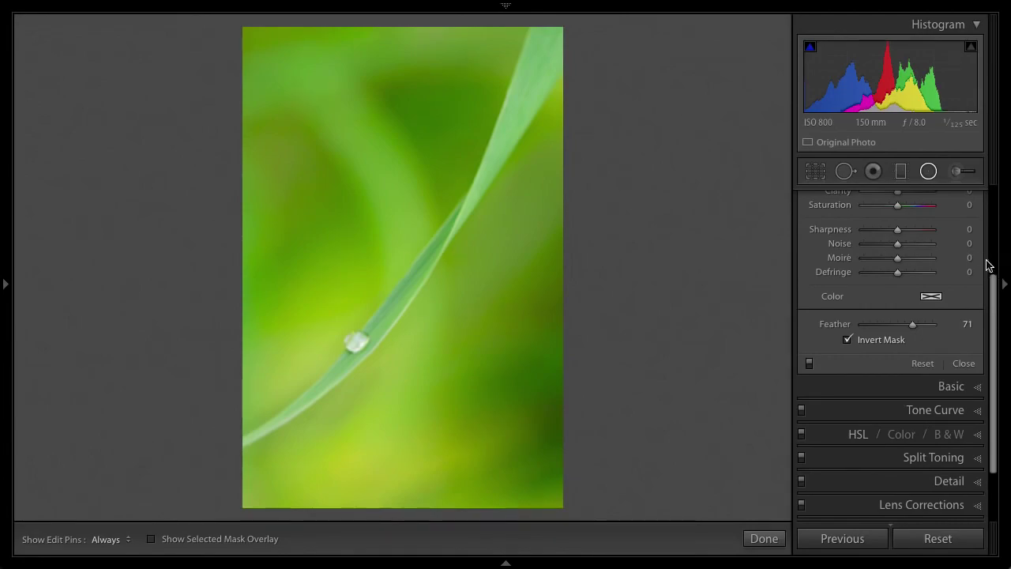
{"action": "scroll", "coordinate": [940, 230], "scroll_direction": "up", "scroll_amount": 4}
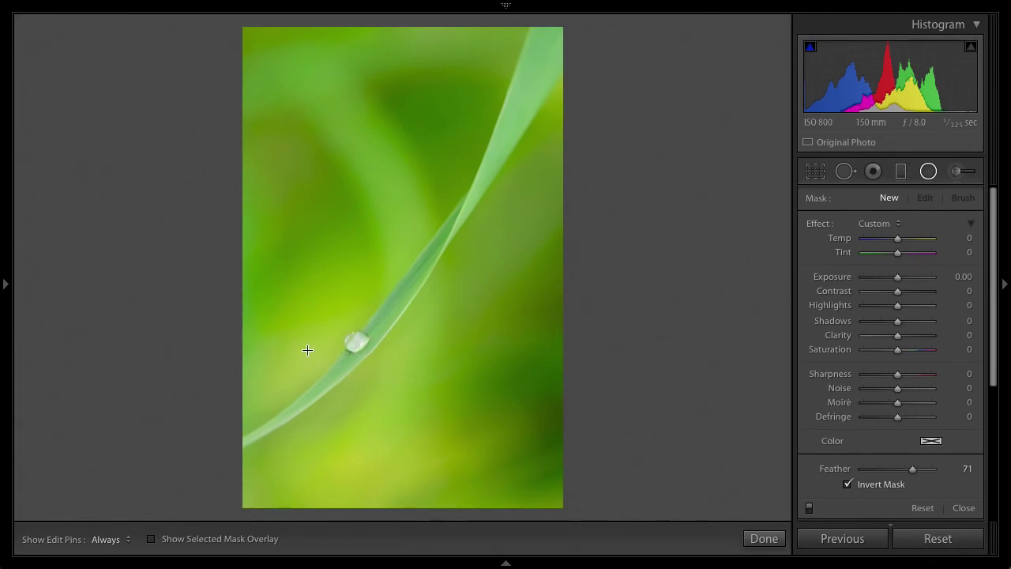
Step: Draw an ellipse over the droplet, widen it, and rotate it along the grass blade
{"action": "left_click_drag", "start_coordinate": [291, 374], "coordinate": [489, 367]}
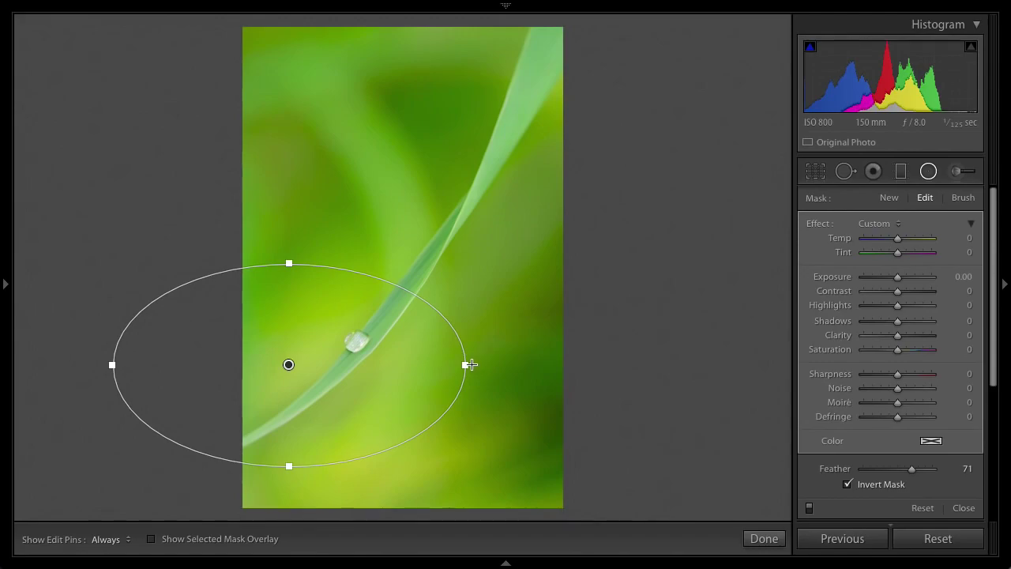
{"action": "mouse_move", "coordinate": [471, 366]}
{"action": "left_mouse_down"}
{"action": "mouse_move", "coordinate": [451, 253]}
{"action": "mouse_move", "coordinate": [465, 280]}
{"action": "mouse_move", "coordinate": [462, 373]}
{"action": "mouse_move", "coordinate": [474, 364]}
{"action": "left_mouse_up"}
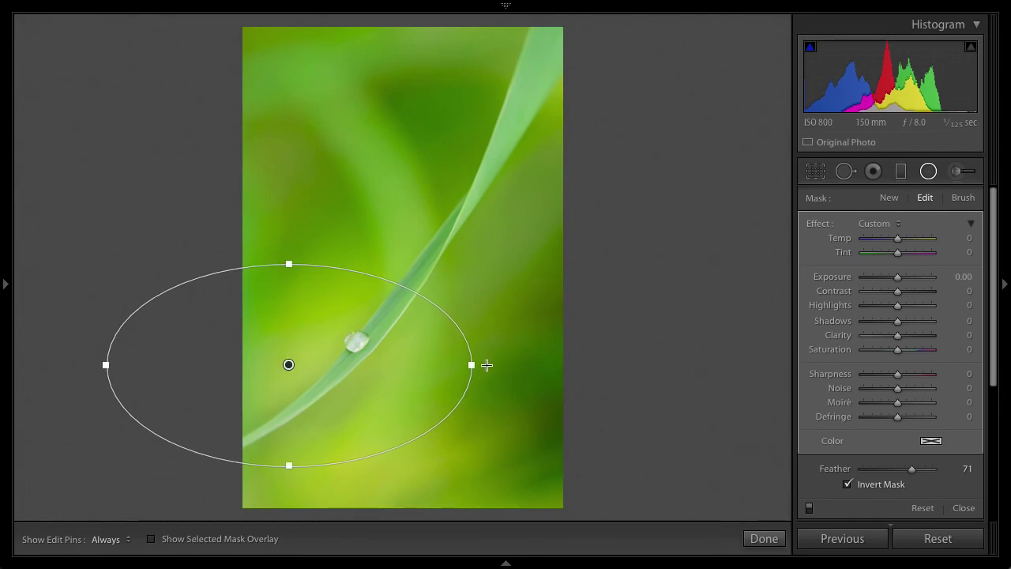
{"action": "left_click_drag", "start_coordinate": [481, 364], "coordinate": [356, 346]}
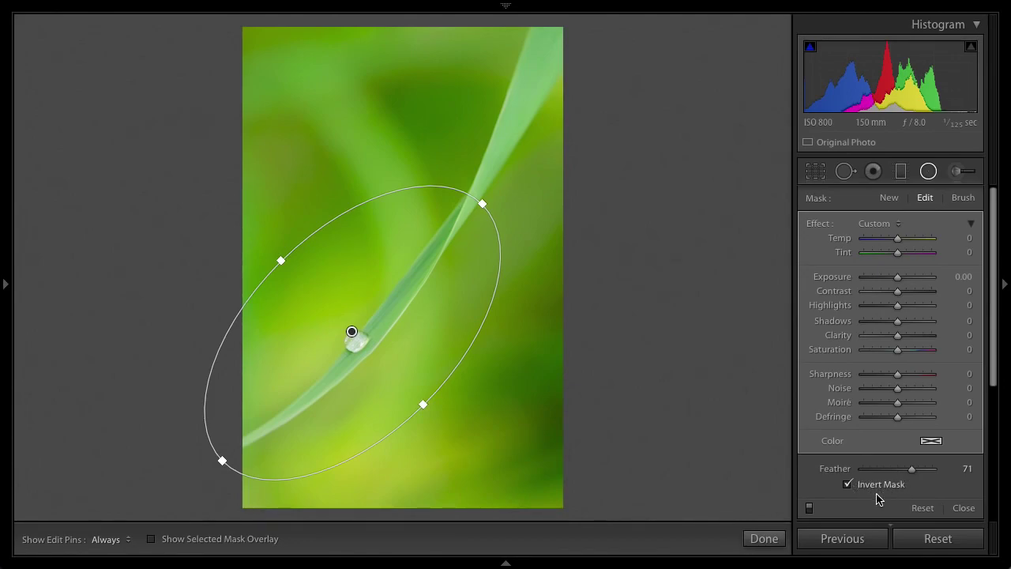
Step: Set the droplet filter's Feather to 83 and enter an Exposure value of 0.30
{"action": "left_click_drag", "start_coordinate": [912, 469], "coordinate": [920, 469]}
{"action": "left_click", "coordinate": [962, 281]}
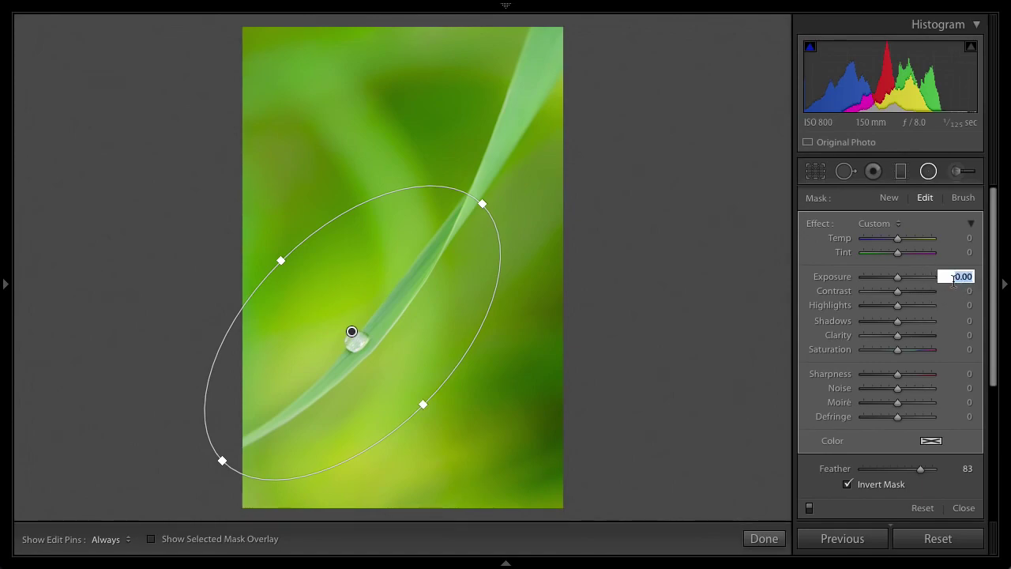
{"action": "type", "text": ".5"}
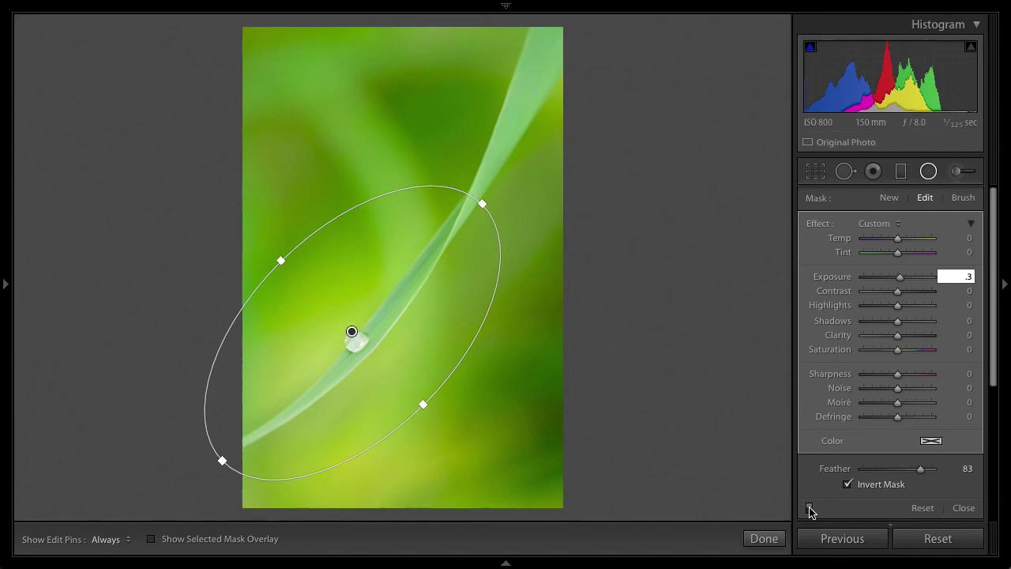
Step: Toggle the droplet filter off and on to compare, then recentre the ellipse on the drop
{"action": "left_click", "coordinate": [810, 509]}
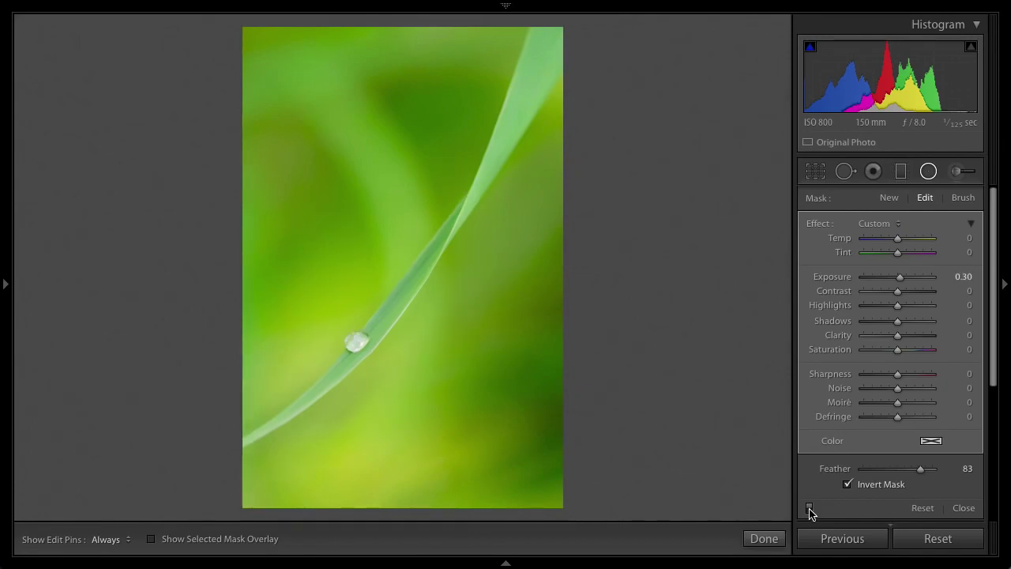
{"action": "left_click", "coordinate": [809, 510]}
{"action": "left_click_drag", "start_coordinate": [351, 331], "coordinate": [357, 158]}
{"action": "left_click_drag", "start_coordinate": [348, 260], "coordinate": [351, 353]}
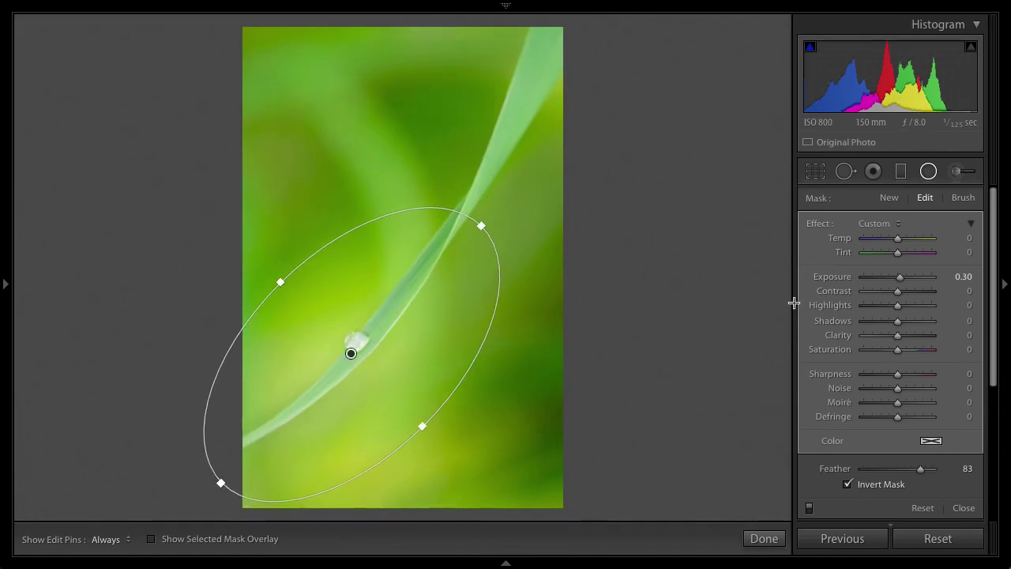
Step: Show the filmstrip, select the DSC_0382.NEF dune thumbnail, and collapse the filmstrip again
{"action": "left_click", "coordinate": [504, 563]}
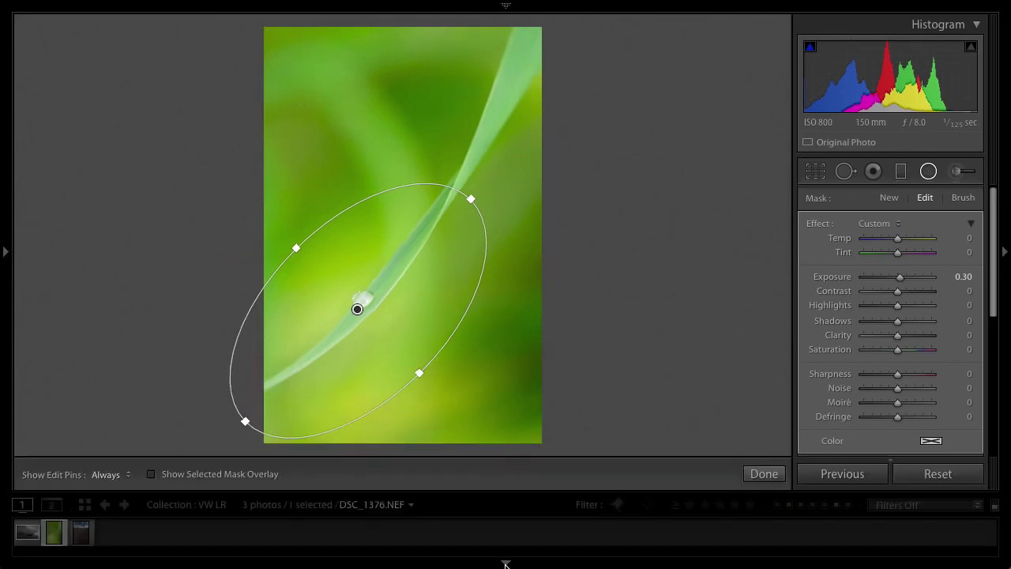
{"action": "left_click", "coordinate": [84, 533]}
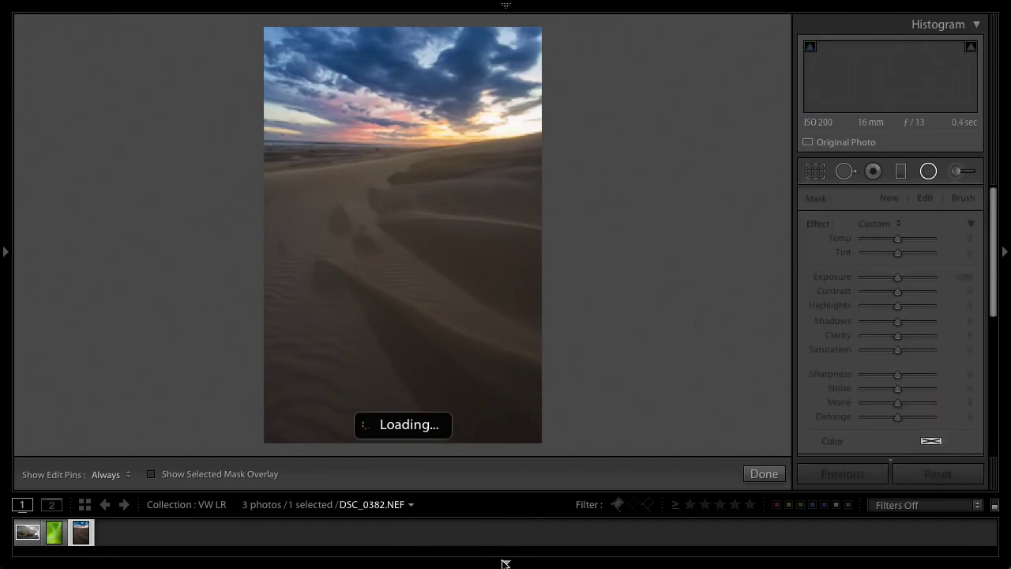
{"action": "left_click", "coordinate": [506, 560]}
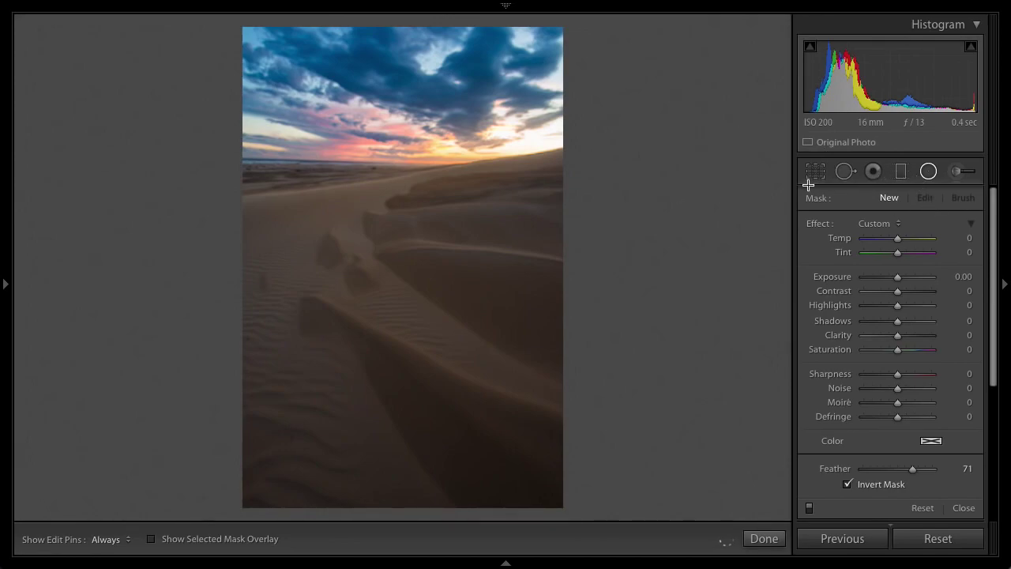
Step: Compare before/after, then shift the existing sky graduated filter slightly higher over the clouds
{"action": "key", "text": "backslash"}
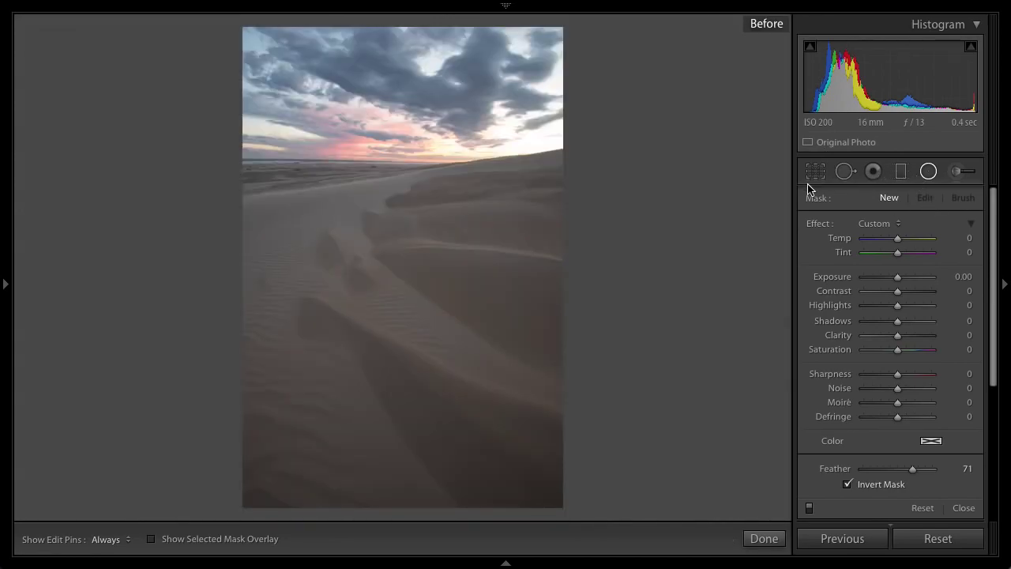
{"action": "key", "text": "backslash"}
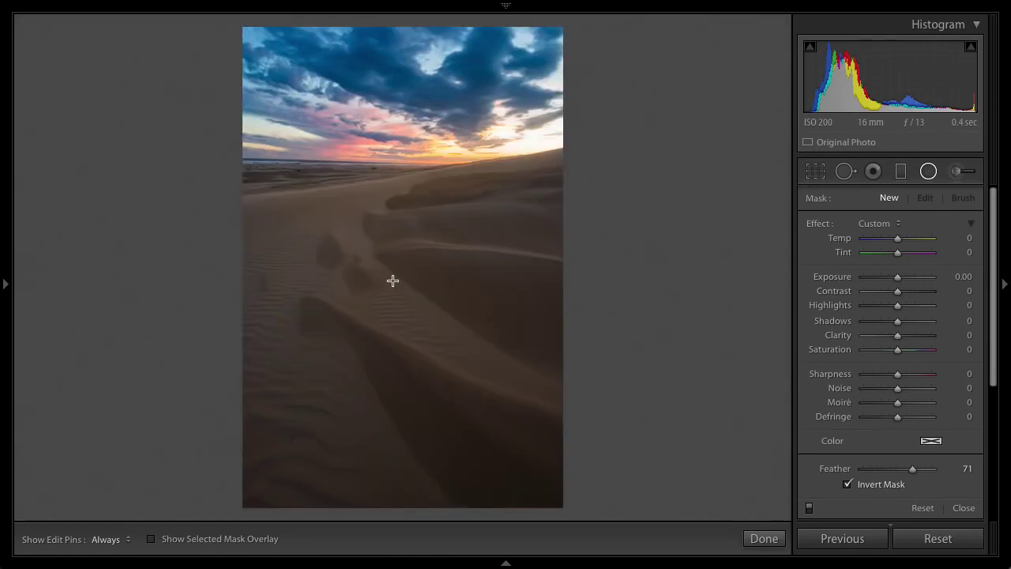
{"action": "key", "text": "m"}
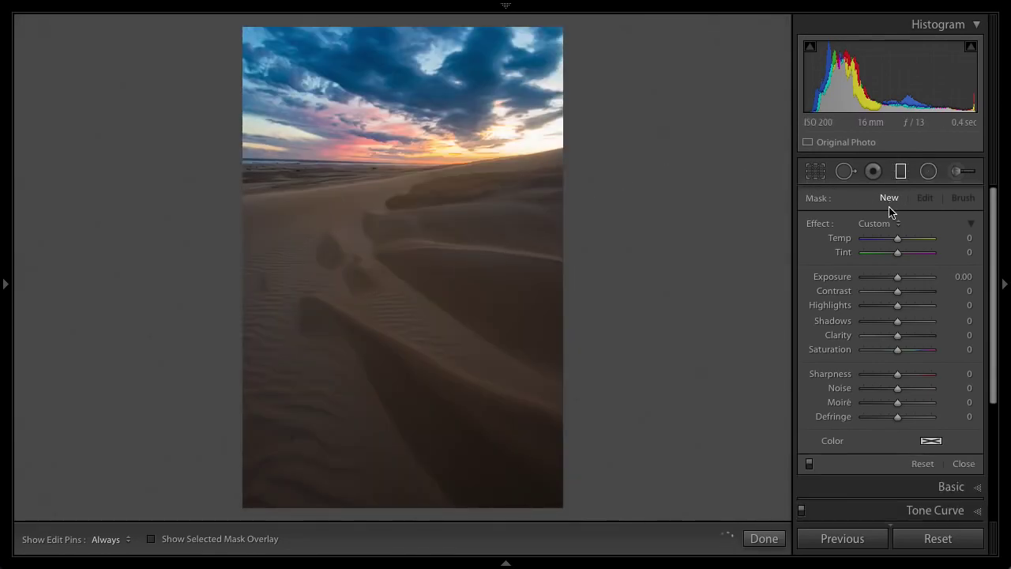
{"action": "left_click", "coordinate": [398, 107]}
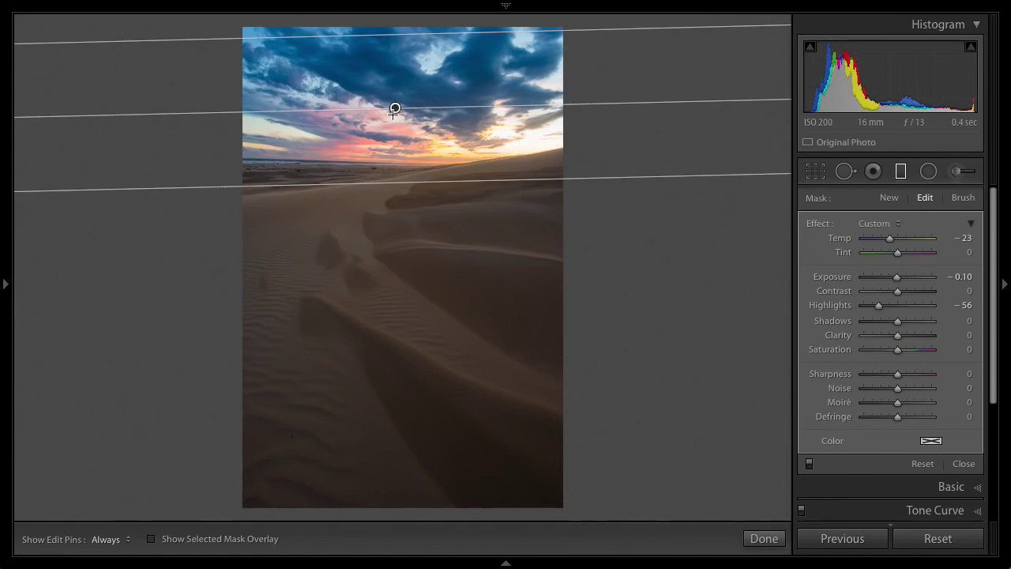
{"action": "left_click_drag", "start_coordinate": [395, 106], "coordinate": [395, 83]}
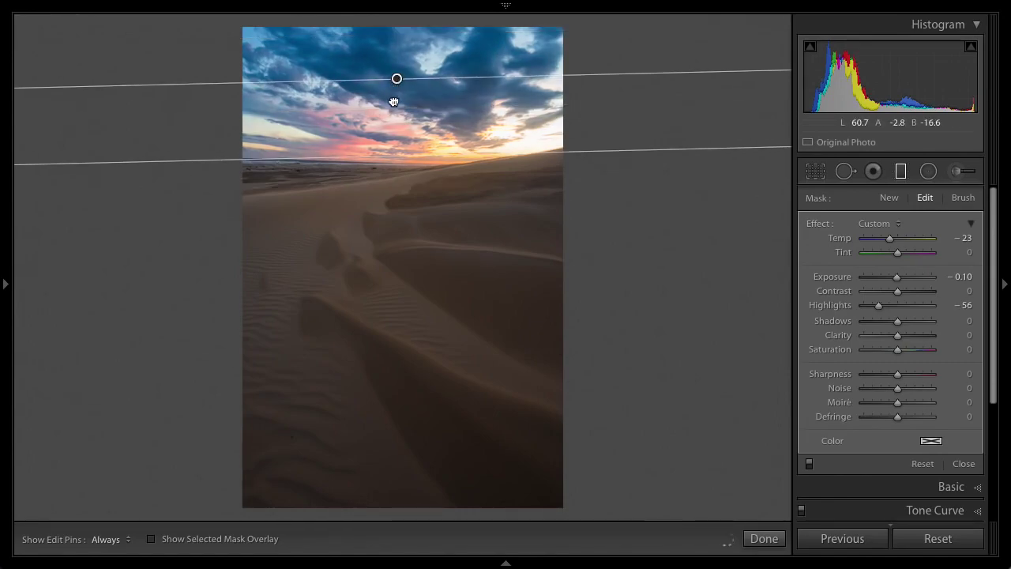
{"action": "left_click_drag", "start_coordinate": [393, 102], "coordinate": [431, 94]}
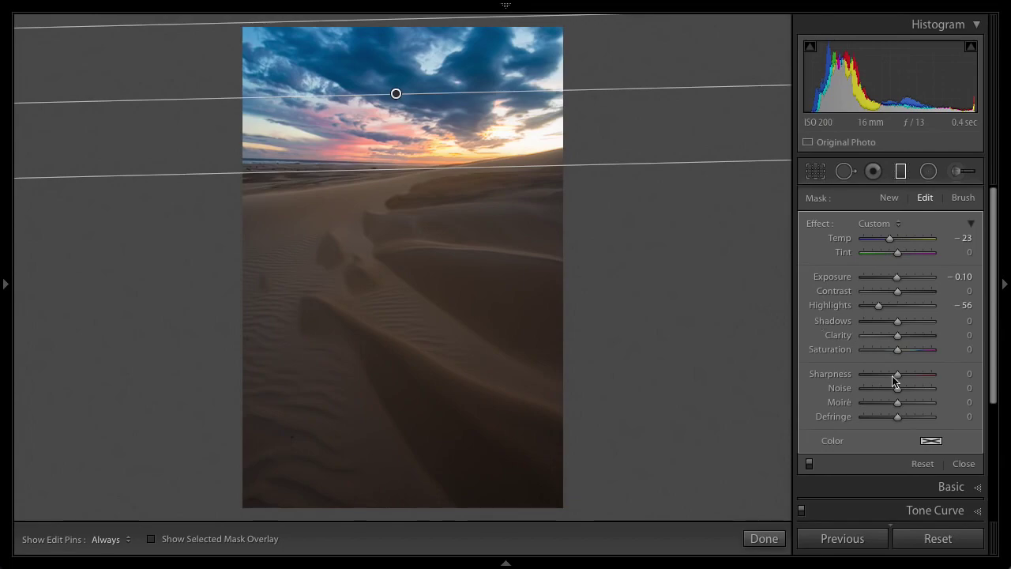
Step: Close the graduated filter and draw a wide radial oval over the horizon glow, moved onto the dune ridge
{"action": "left_click", "coordinate": [964, 464]}
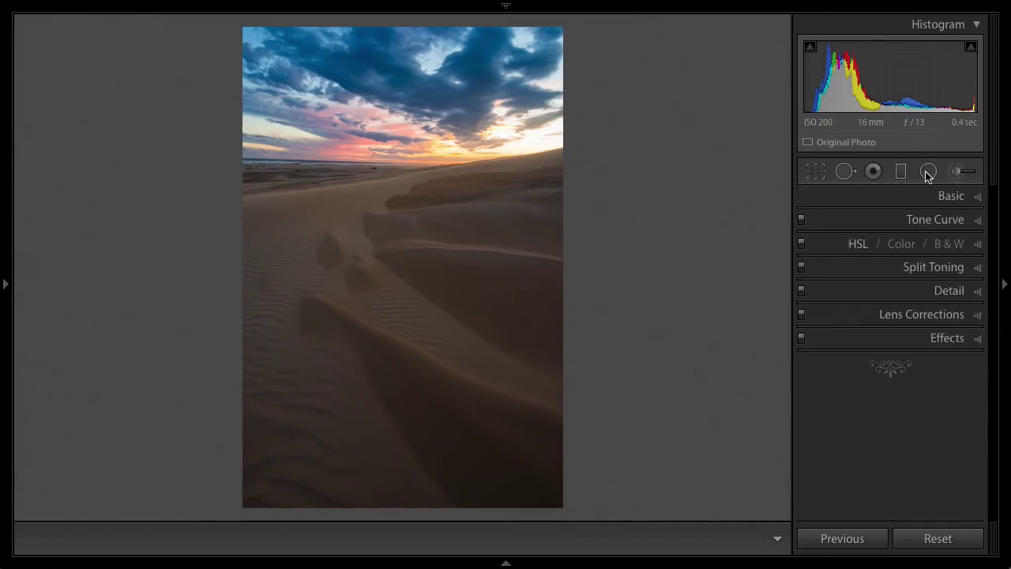
{"action": "left_click", "coordinate": [929, 171]}
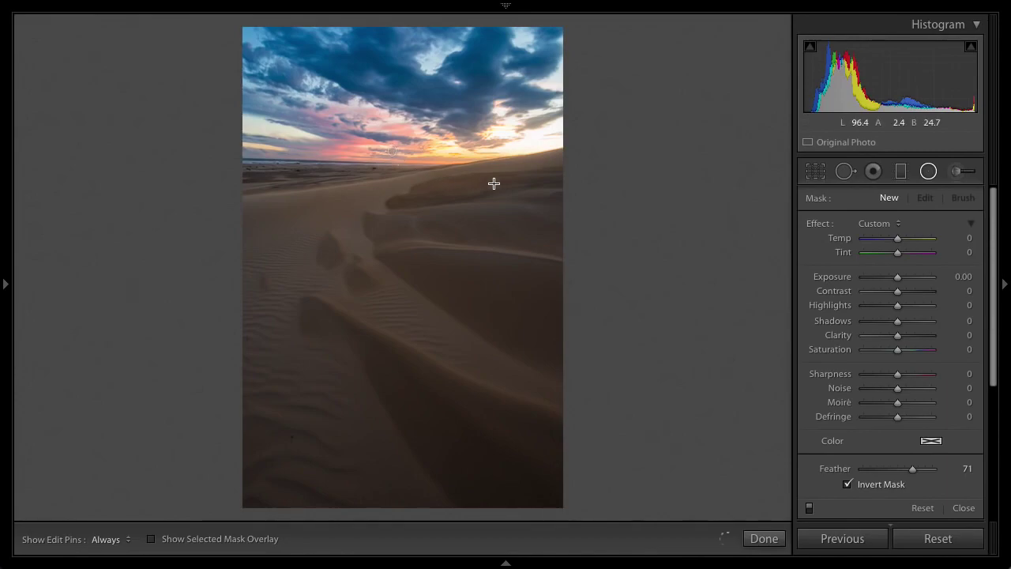
{"action": "left_click_drag", "start_coordinate": [392, 150], "coordinate": [599, 241]}
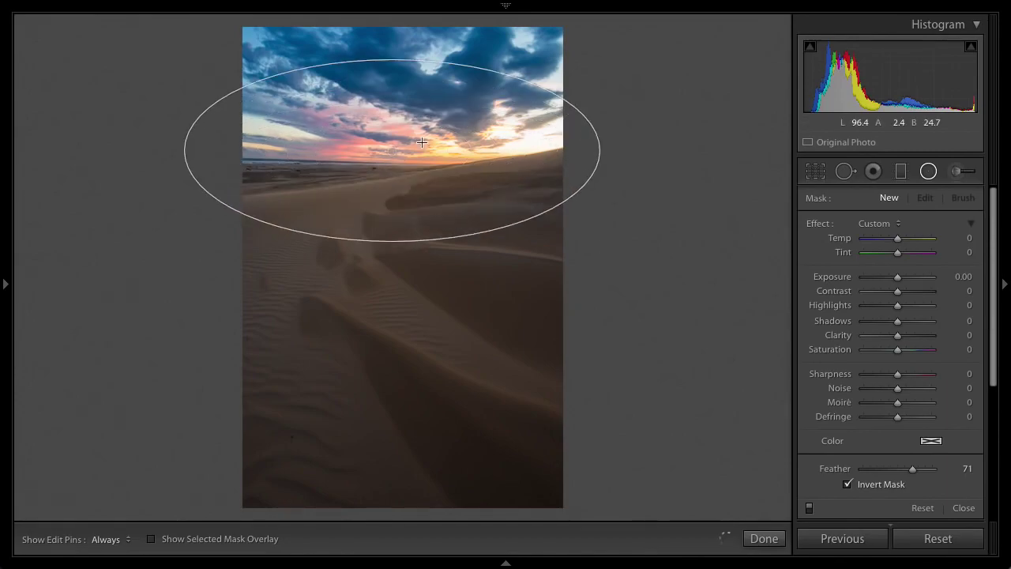
{"action": "left_click_drag", "start_coordinate": [422, 142], "coordinate": [391, 147]}
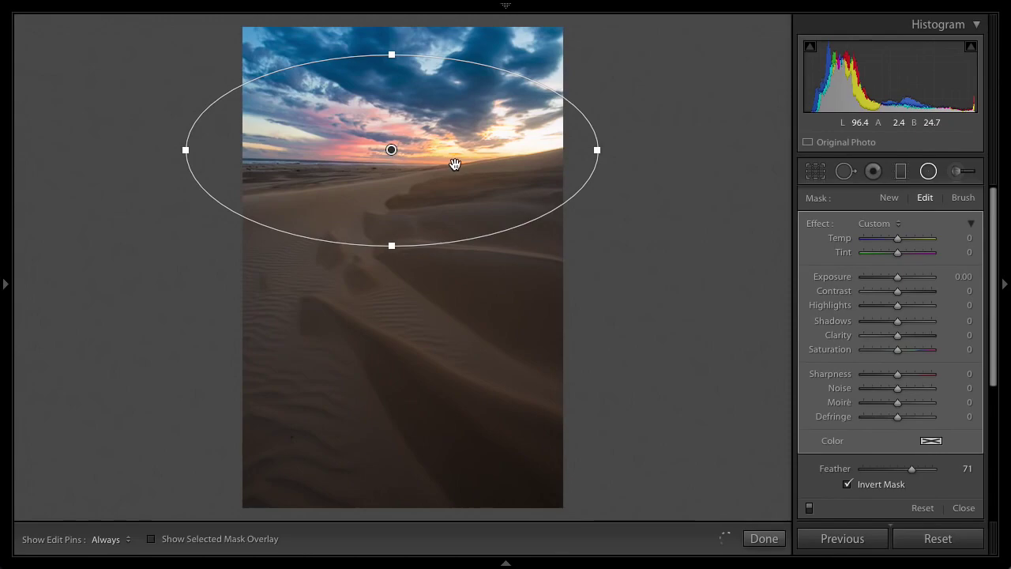
{"action": "left_click_drag", "start_coordinate": [474, 164], "coordinate": [499, 177]}
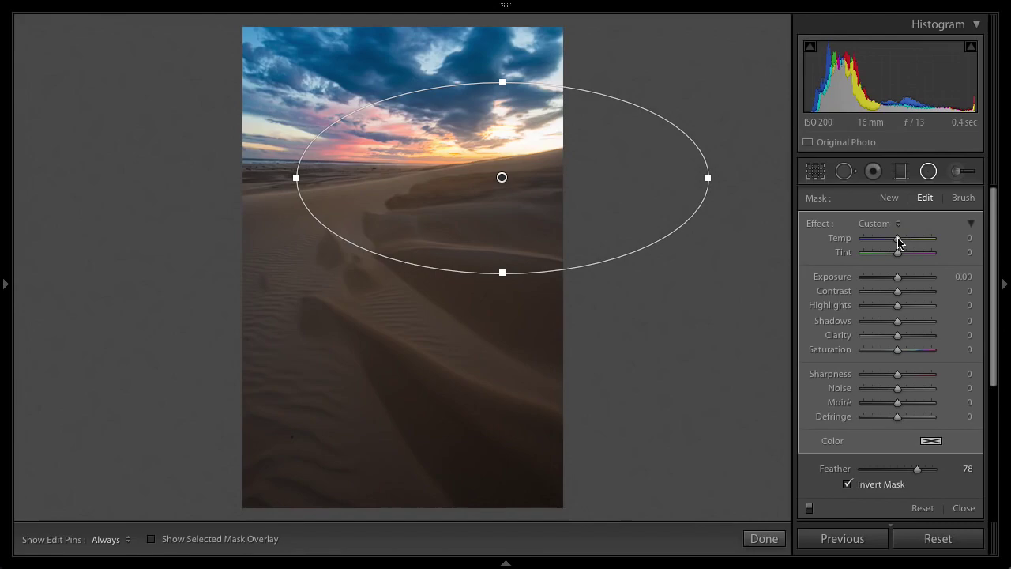
Step: Warm the glow to Temp 29, Highlights -14, and enlarge and raise the oval over the sunset
{"action": "left_click_drag", "start_coordinate": [898, 241], "coordinate": [909, 239]}
{"action": "left_click_drag", "start_coordinate": [898, 308], "coordinate": [892, 307]}
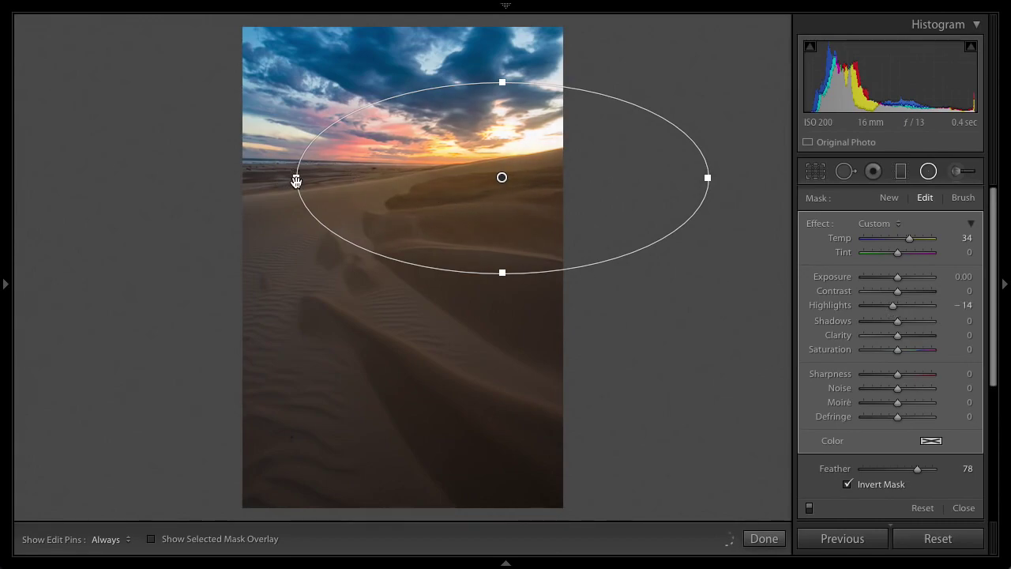
{"action": "left_click_drag", "start_coordinate": [296, 178], "coordinate": [259, 178]}
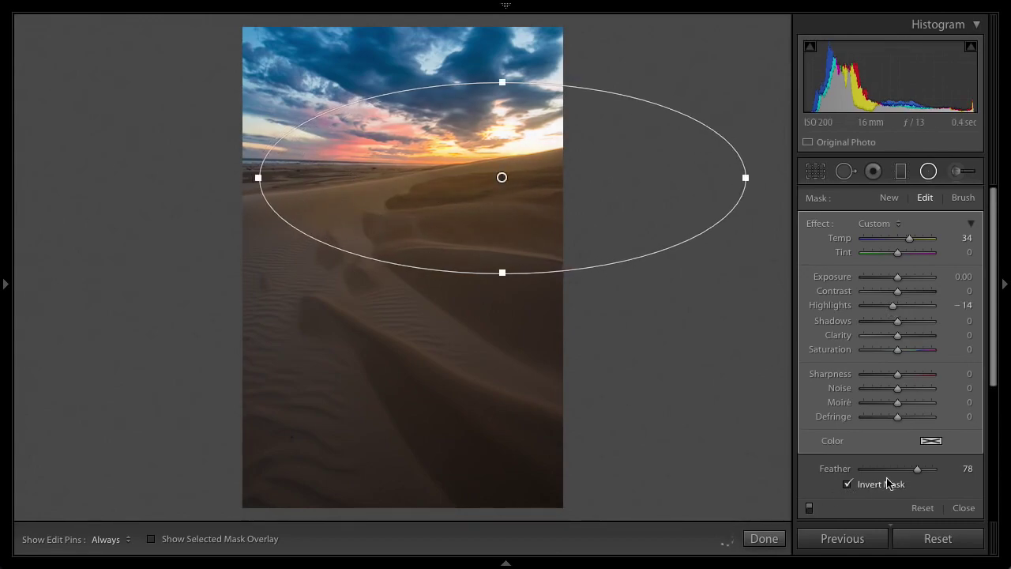
{"action": "left_click_drag", "start_coordinate": [917, 470], "coordinate": [928, 470]}
{"action": "left_click_drag", "start_coordinate": [502, 292], "coordinate": [501, 300]}
{"action": "left_click_drag", "start_coordinate": [500, 175], "coordinate": [481, 173]}
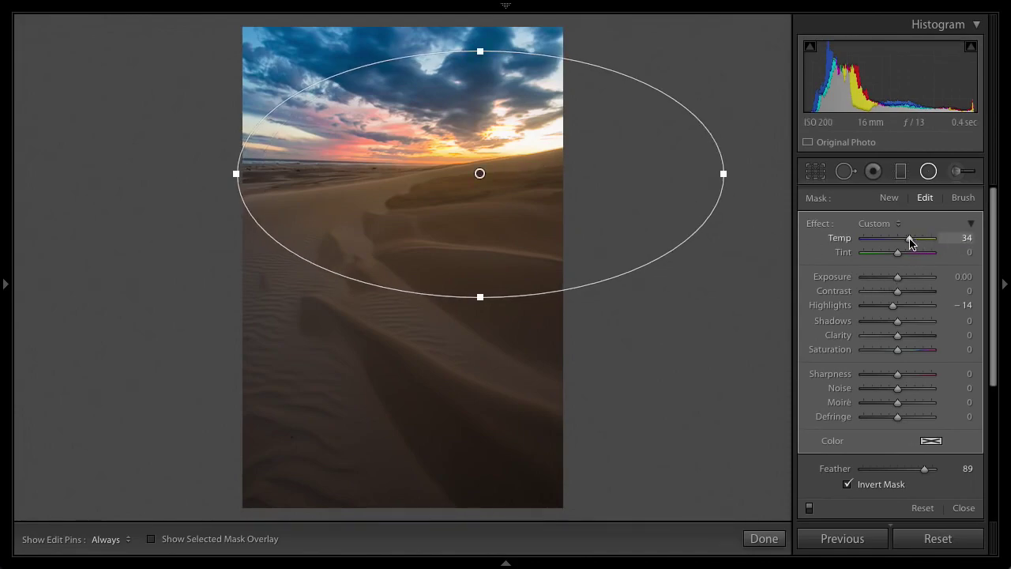
{"action": "left_click_drag", "start_coordinate": [909, 243], "coordinate": [908, 242]}
Step: Compare the warm glow filter off and on, then close radial filter editing
{"action": "left_click", "coordinate": [809, 509]}
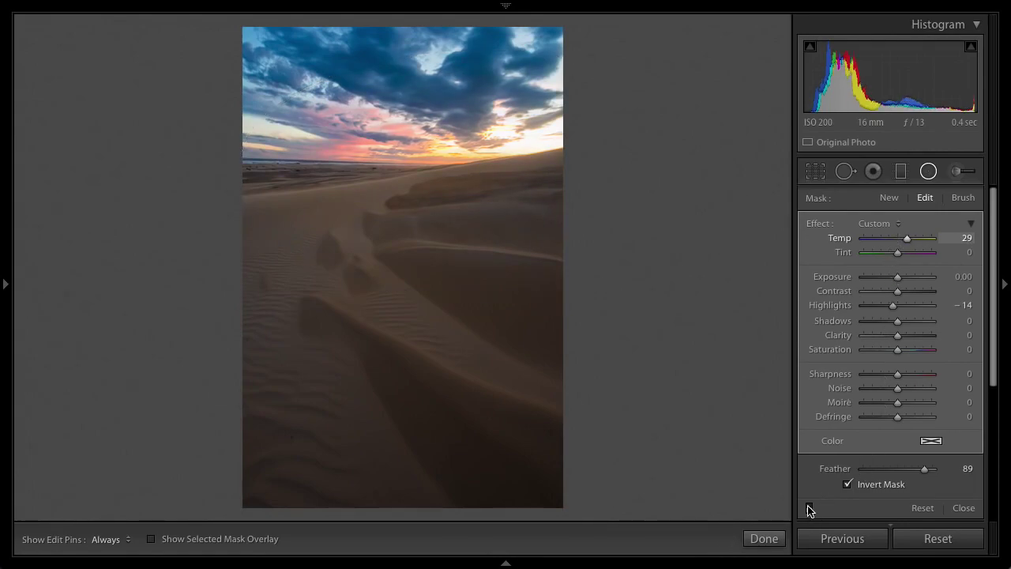
{"action": "left_click", "coordinate": [809, 509]}
{"action": "left_click", "coordinate": [965, 509]}
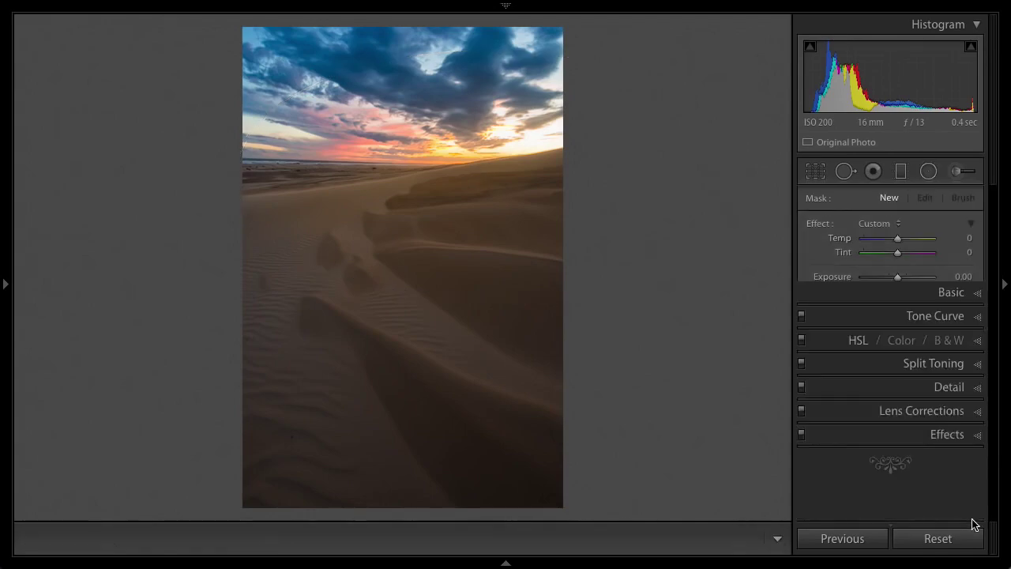